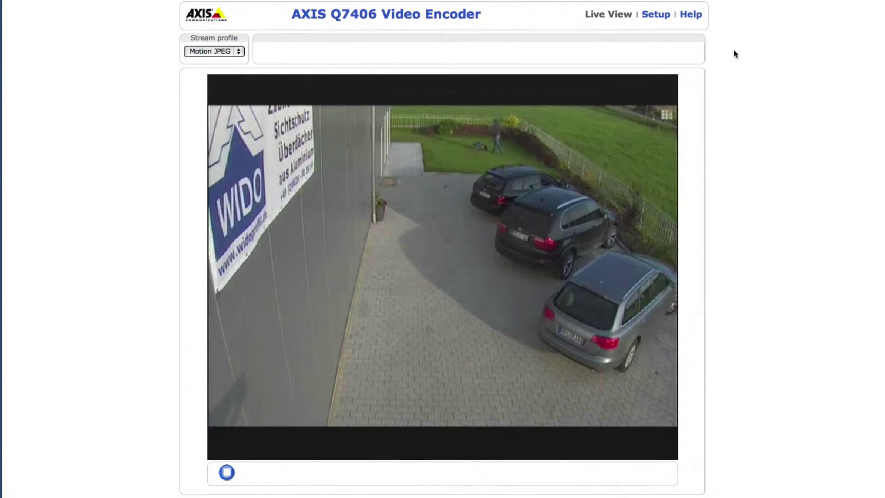
Step: Go to Setup > Applications and open the IPS Motion application's settings page
left_click(657, 15)
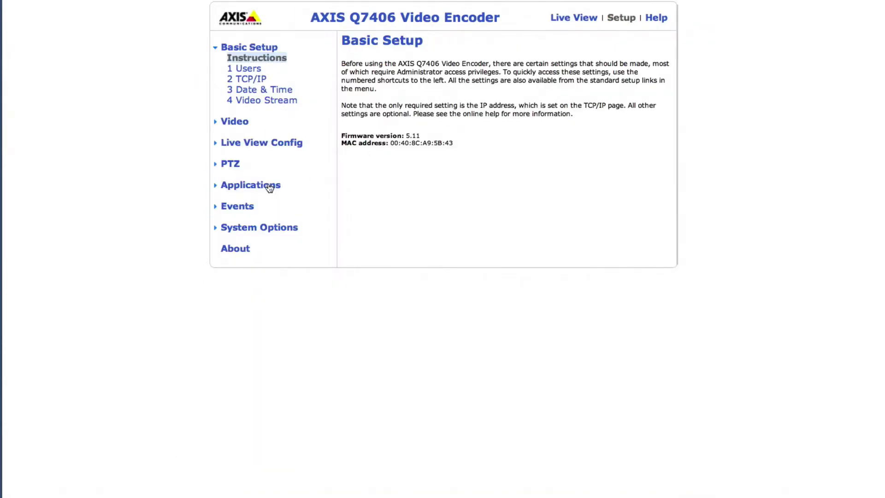
left_click(269, 186)
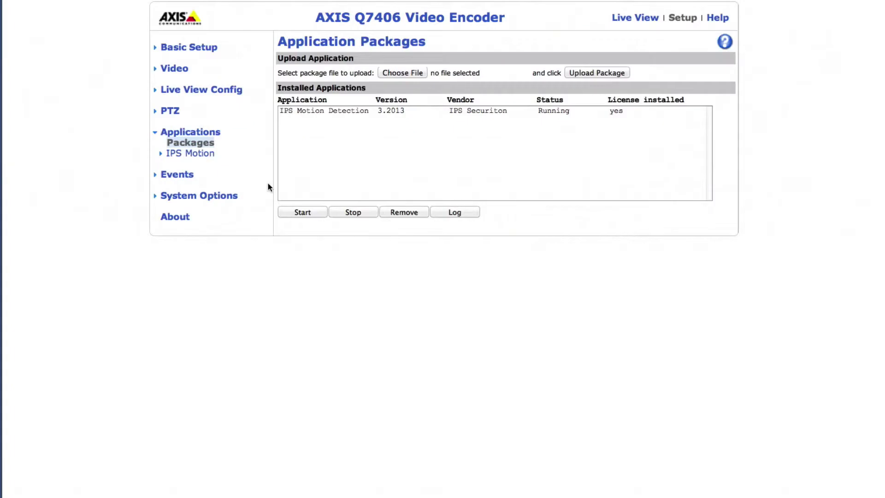
left_click(212, 154)
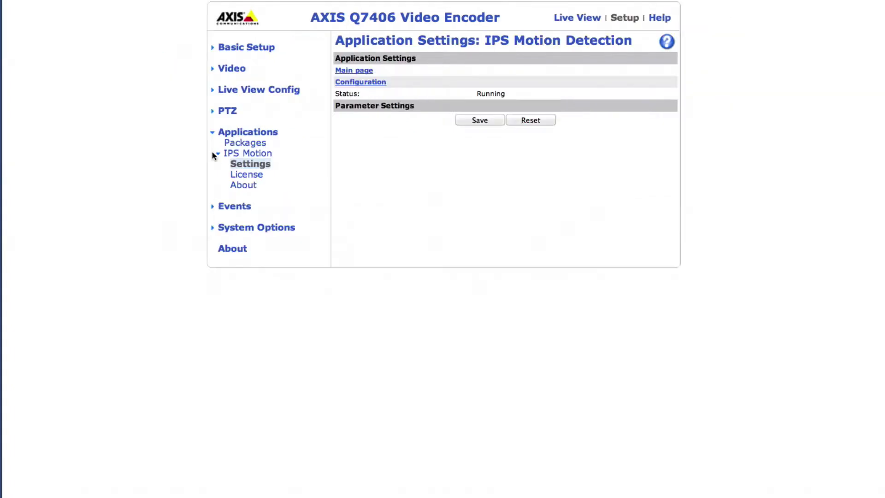
Step: Launch the IPS Motion configuration, start the wizard and accept the licence agreement
left_click(345, 82)
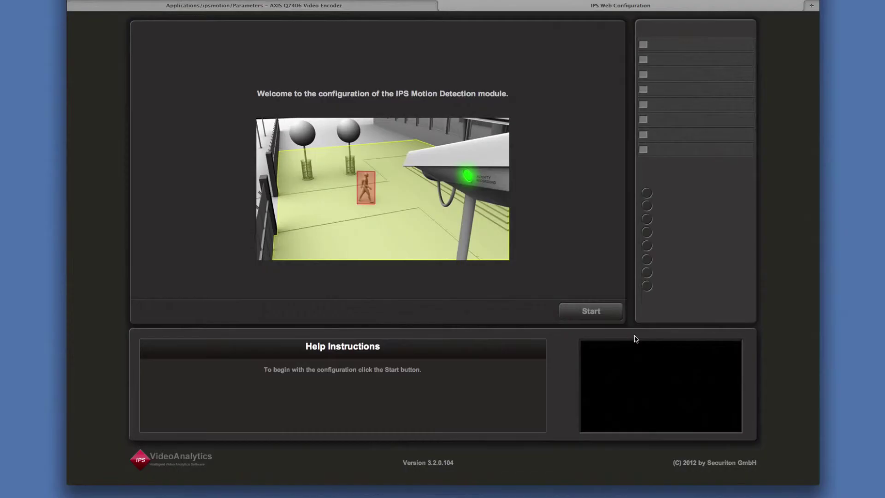
left_click(611, 316)
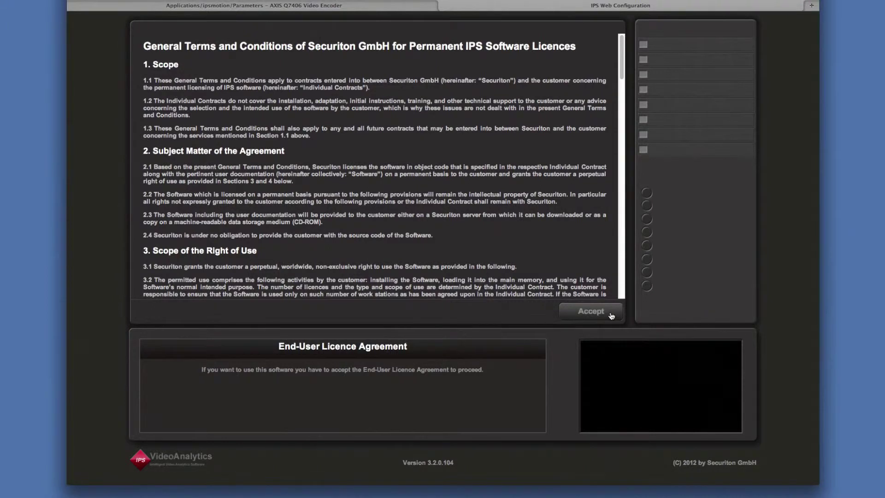
left_click(611, 316)
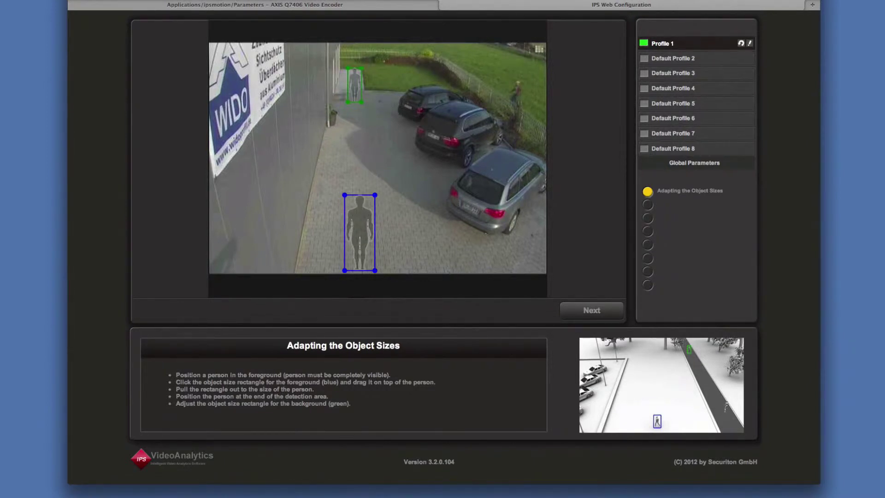
Step: Select Default Profile 2 in the profile list to view its size rectangles
left_click(716, 61)
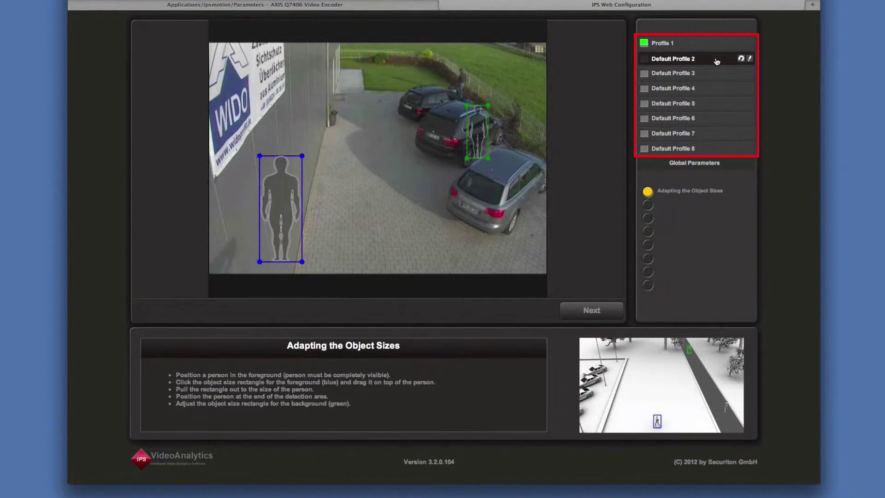
Step: Select Profile 1, add the prefix 'My' to its name, then reset it to defaults
left_click(732, 44)
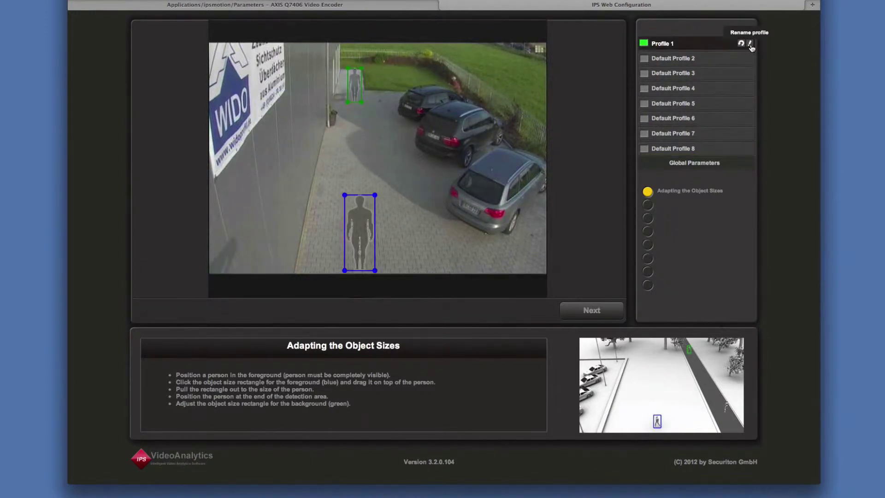
left_click(750, 44)
key("Right")
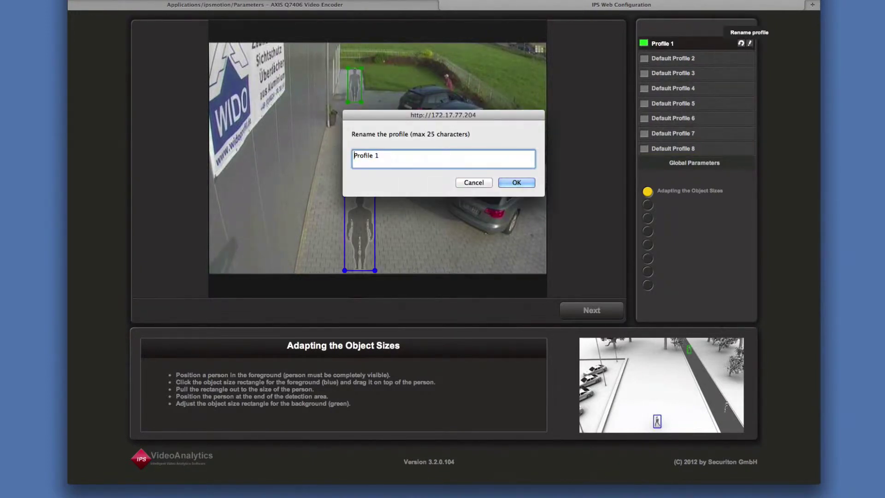
type("My")
left_click(526, 182)
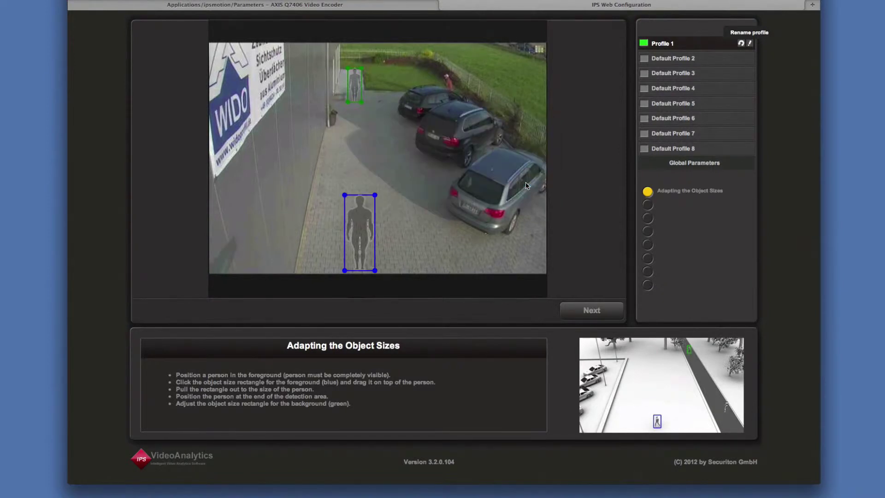
left_click(741, 45)
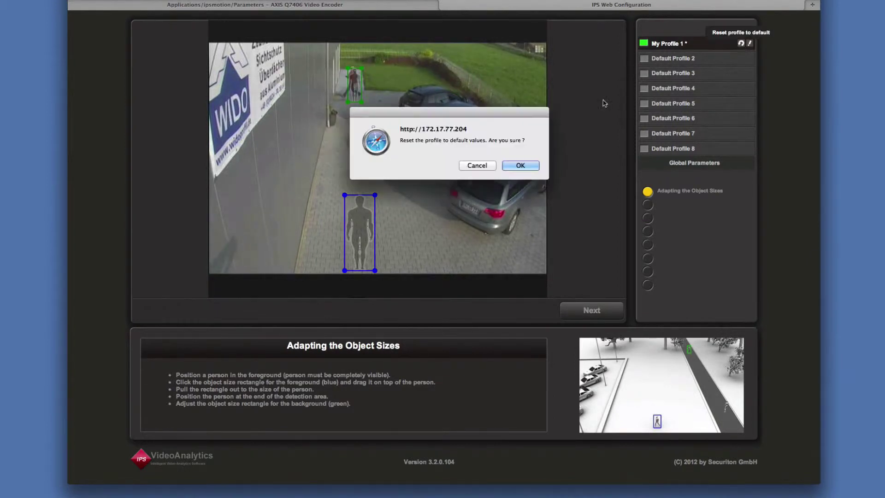
left_click(520, 166)
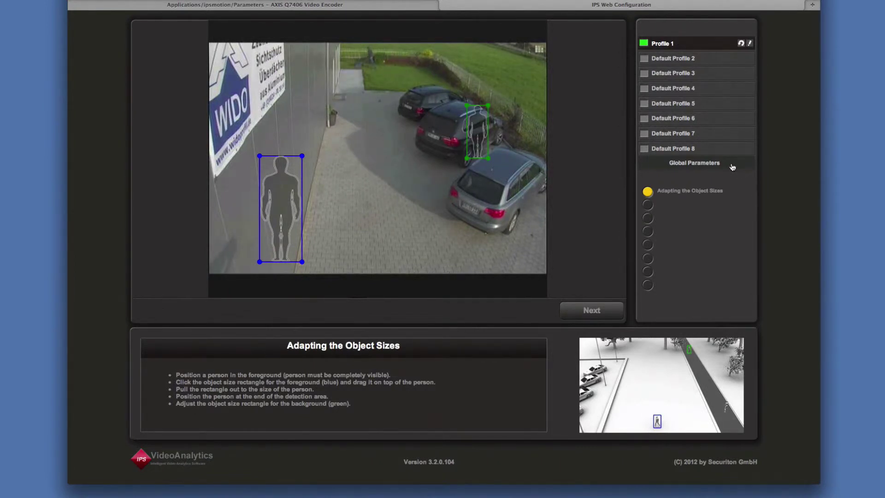
Step: Open Global Parameters and save the finished Profile 1 configuration
left_click(732, 167)
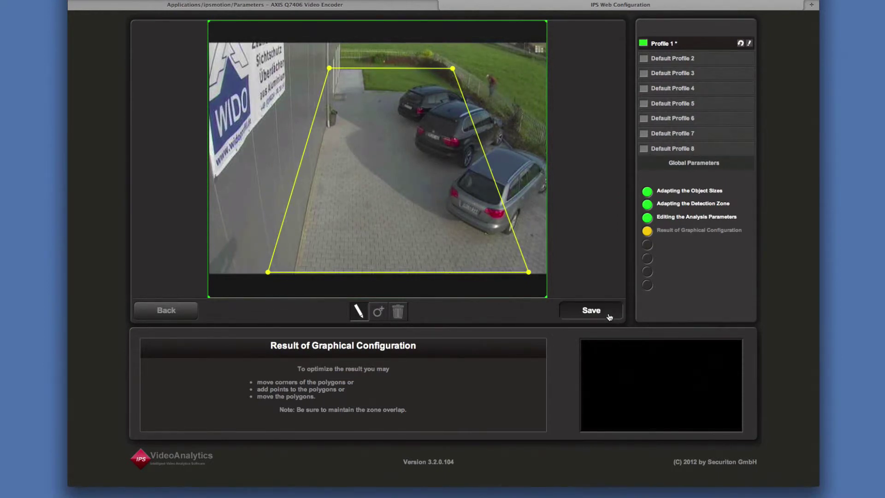
left_click(608, 313)
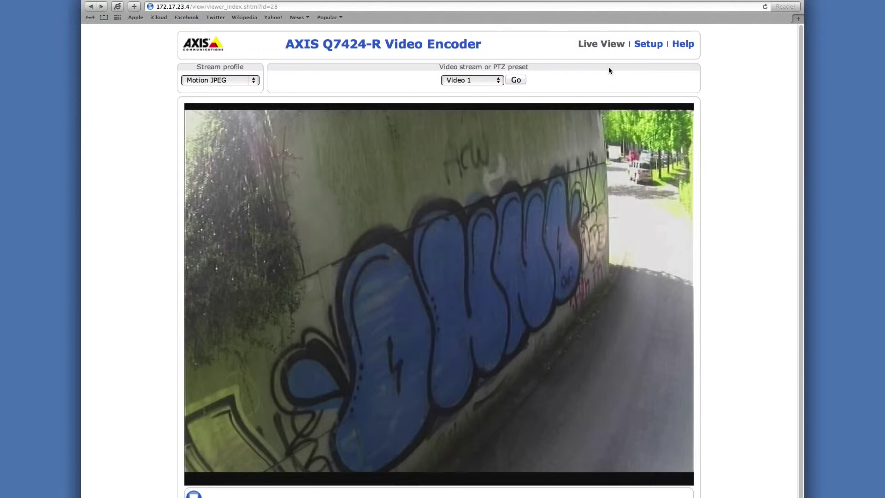
Step: On the Q7424-R, open Setup > Applications > IPS Loitering and launch its configuration tool
left_click(649, 48)
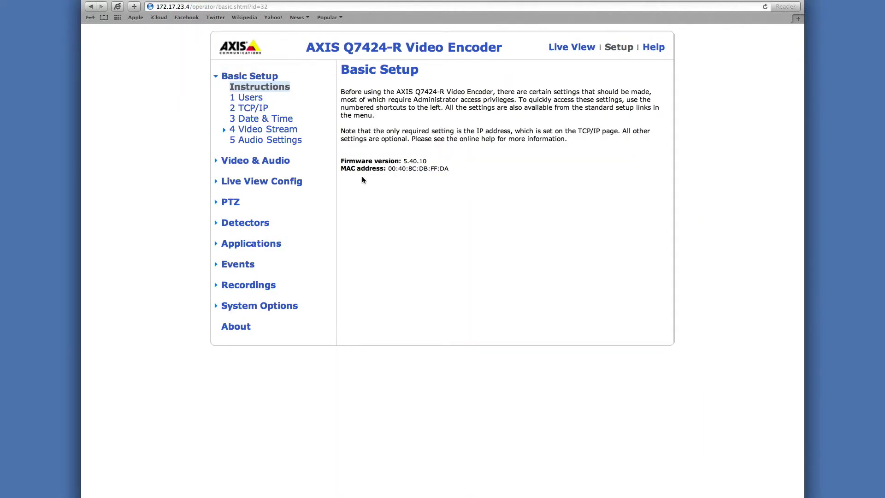
left_click(265, 250)
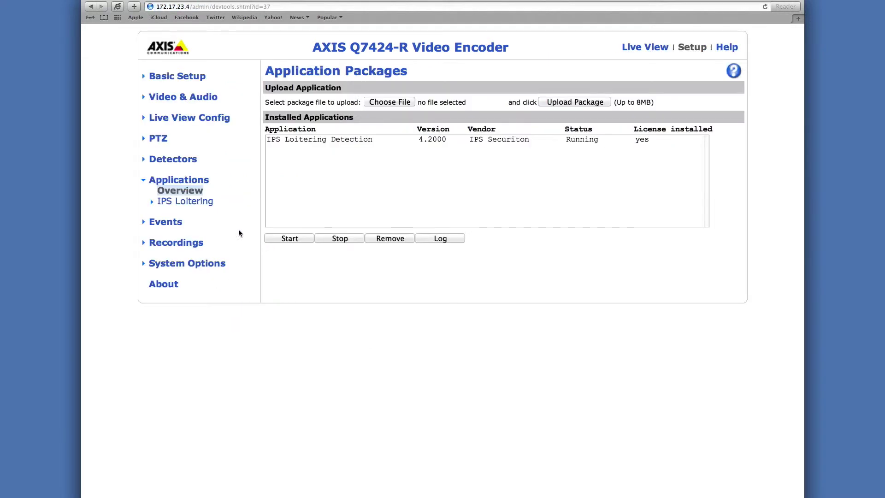
left_click(198, 206)
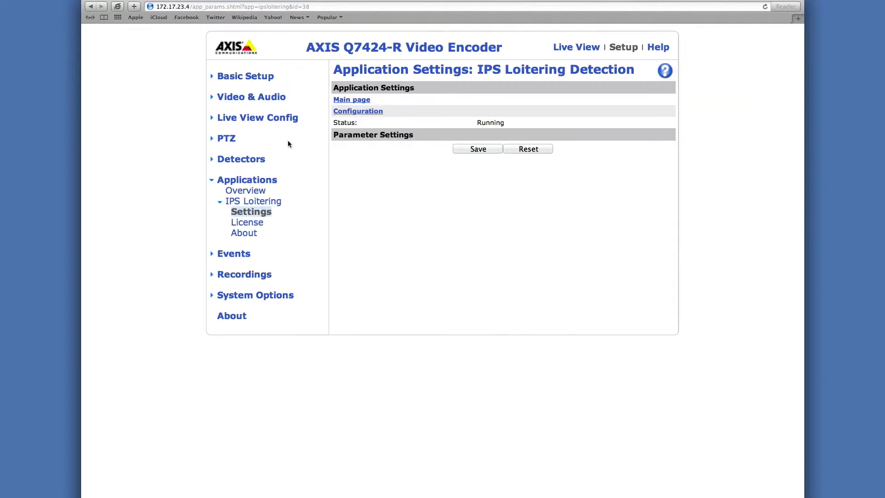
left_click(338, 112)
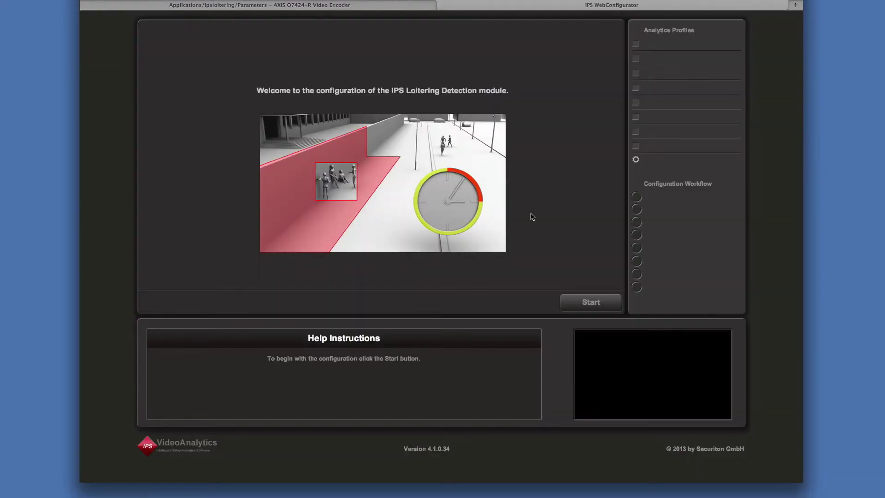
Step: Start Profile 1, fit the blue box to the near person and move the green box to the distant person
left_click(569, 303)
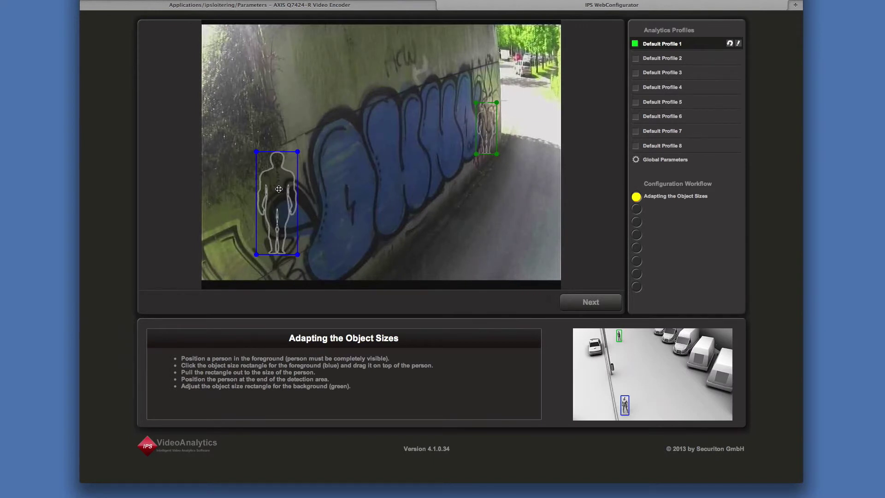
left_click_drag(281, 190, 393, 214)
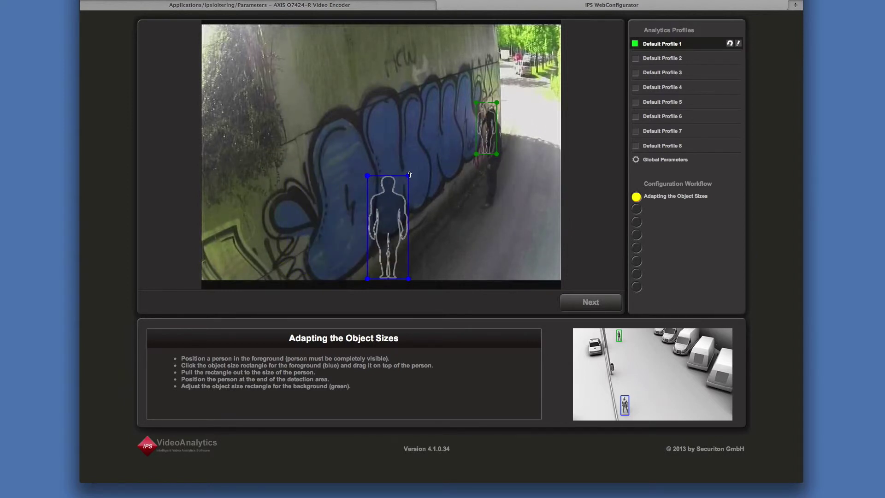
left_click_drag(409, 179, 424, 164)
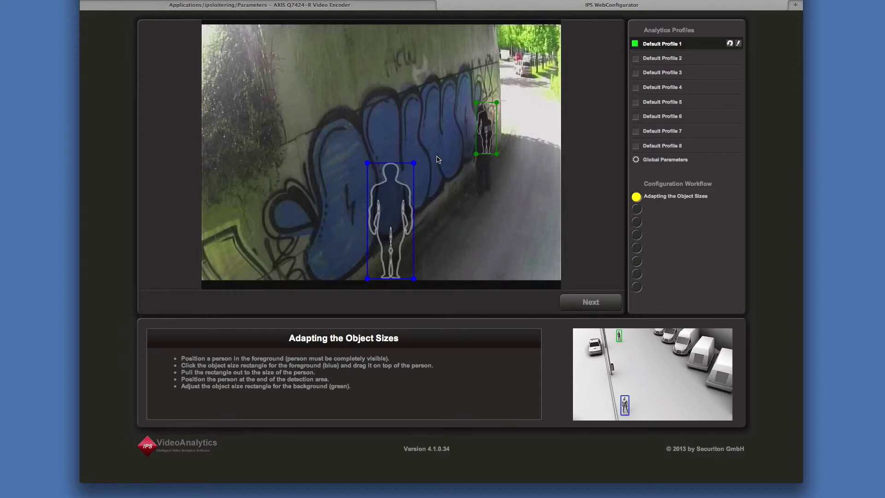
left_click_drag(484, 121, 519, 65)
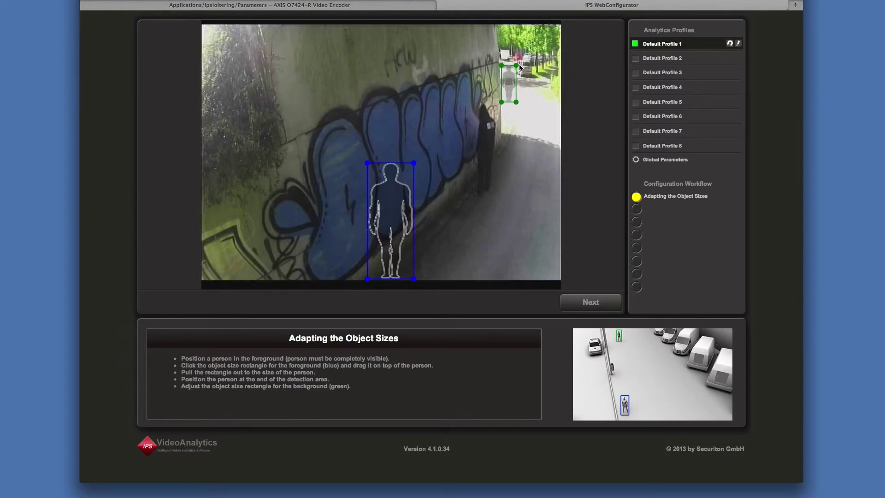
Step: Reshape the detection zone: add a bottom-edge point and pull the lower-right corner up along the path
left_click(566, 303)
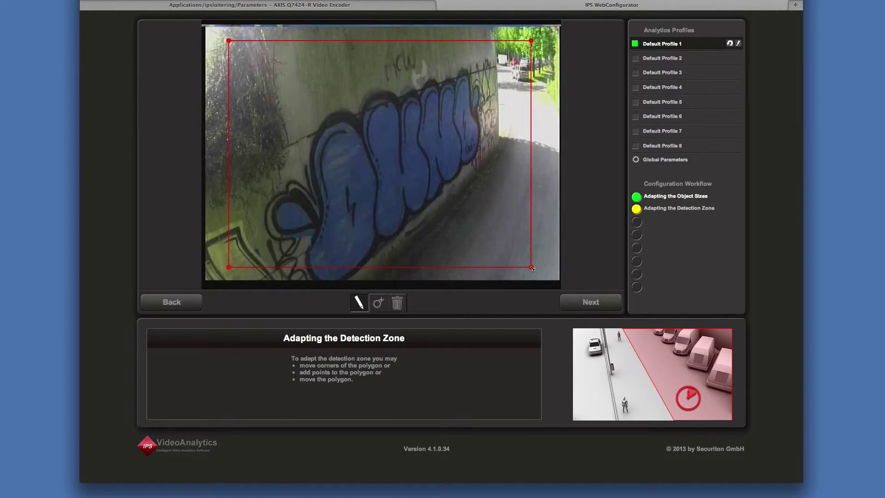
left_click_drag(533, 269, 496, 269)
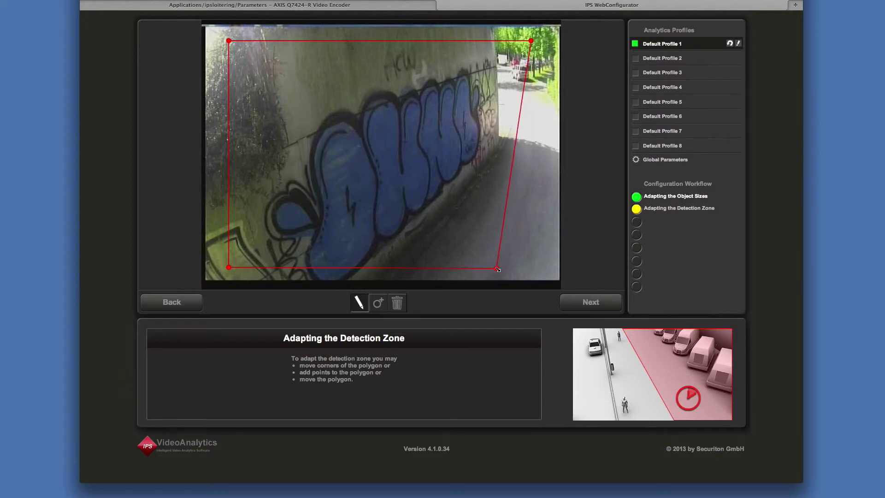
left_click(378, 303)
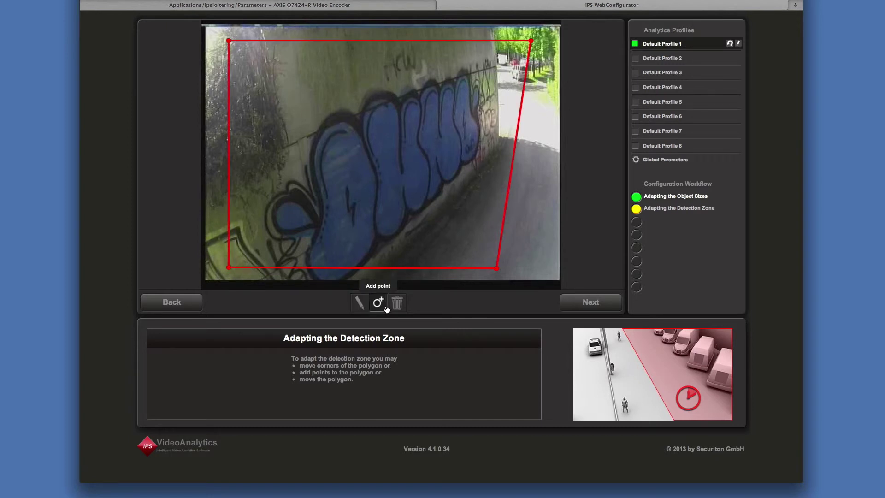
left_click(441, 270)
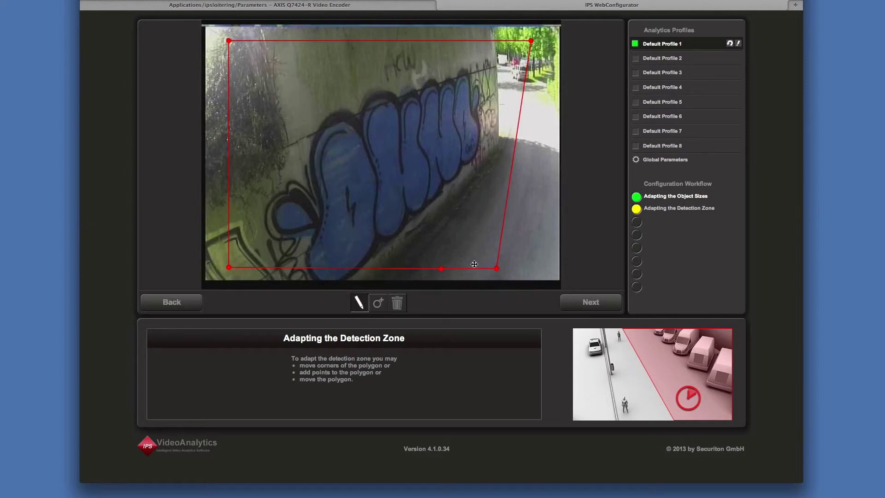
left_click_drag(496, 268, 527, 150)
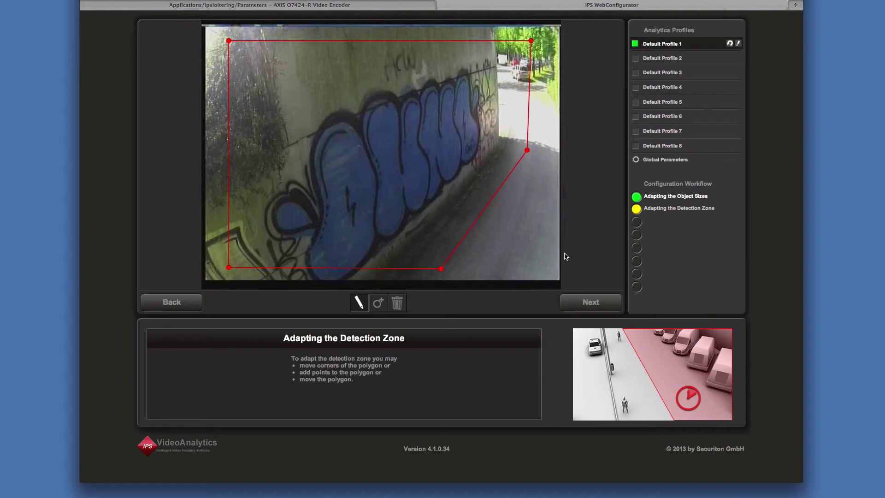
left_click(570, 303)
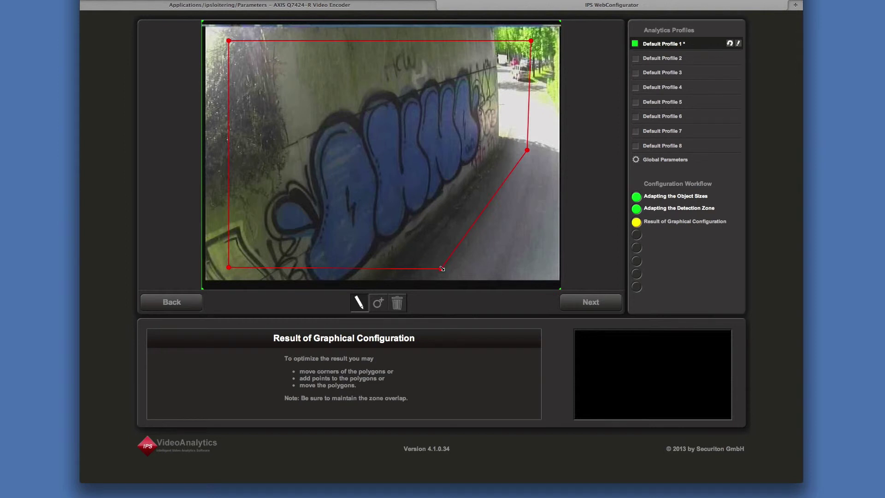
Step: Nudge the zone's bottom vertex slightly right and continue to the analytic parameters
left_click_drag(443, 269, 452, 269)
left_click(571, 301)
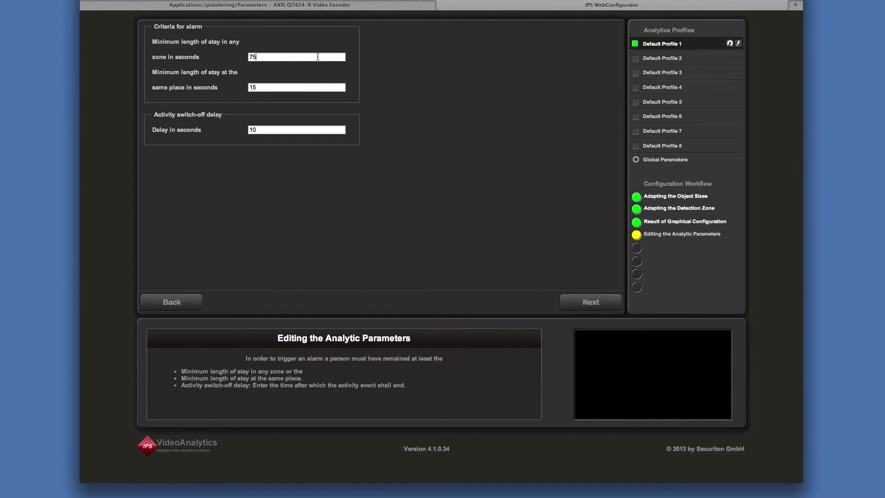
Step: Change the stay times from 75 and 15 to 70 and 12 seconds, and the switch-off delay to 7 seconds
key("BackSpace")
type("0")
left_click(303, 87)
key("BackSpace")
type("2")
key("BackSpace")
key("BackSpace")
type("7")
left_click(571, 303)
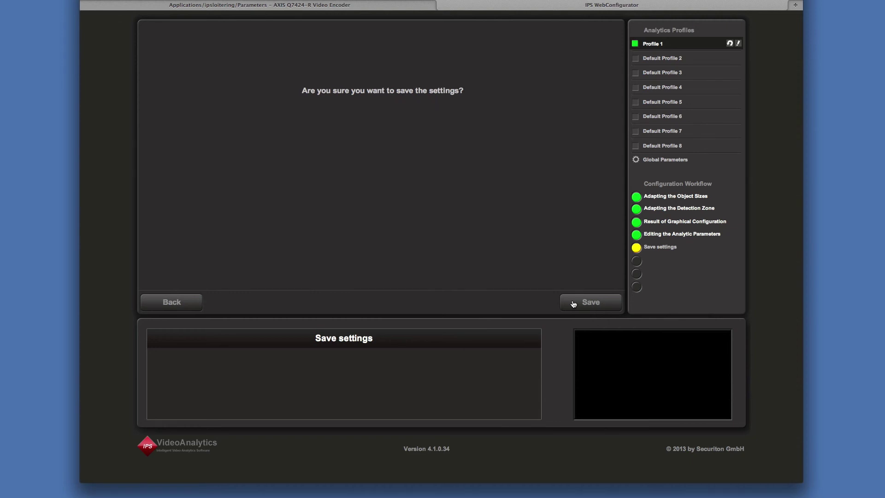
Step: Save the Profile 1 loitering settings and close IPS WebConfigurator, returning to the Q7424-R settings page
left_click(573, 303)
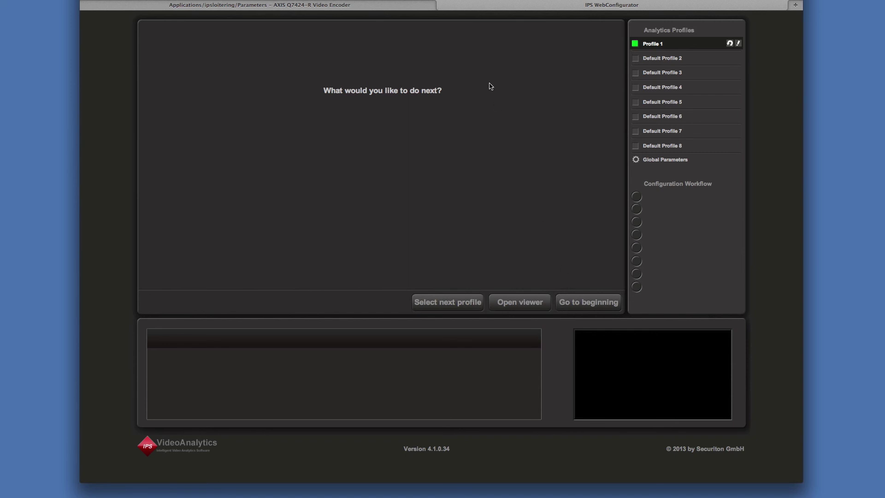
left_click(441, 5)
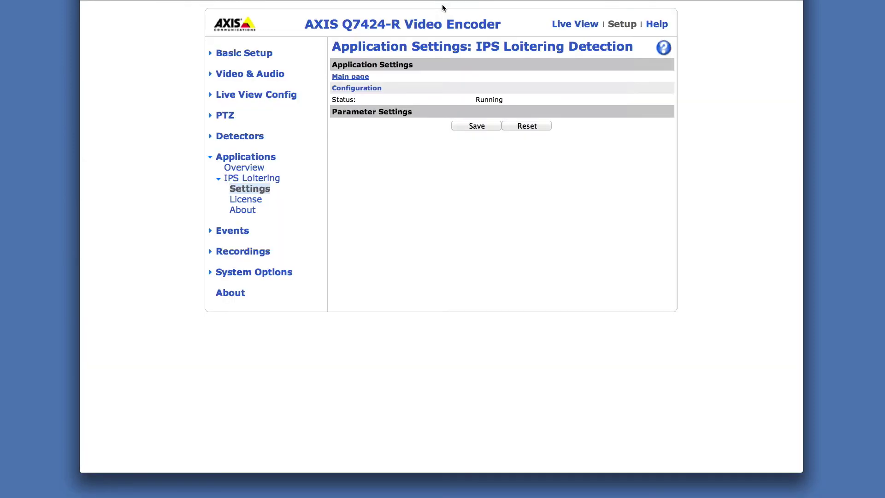